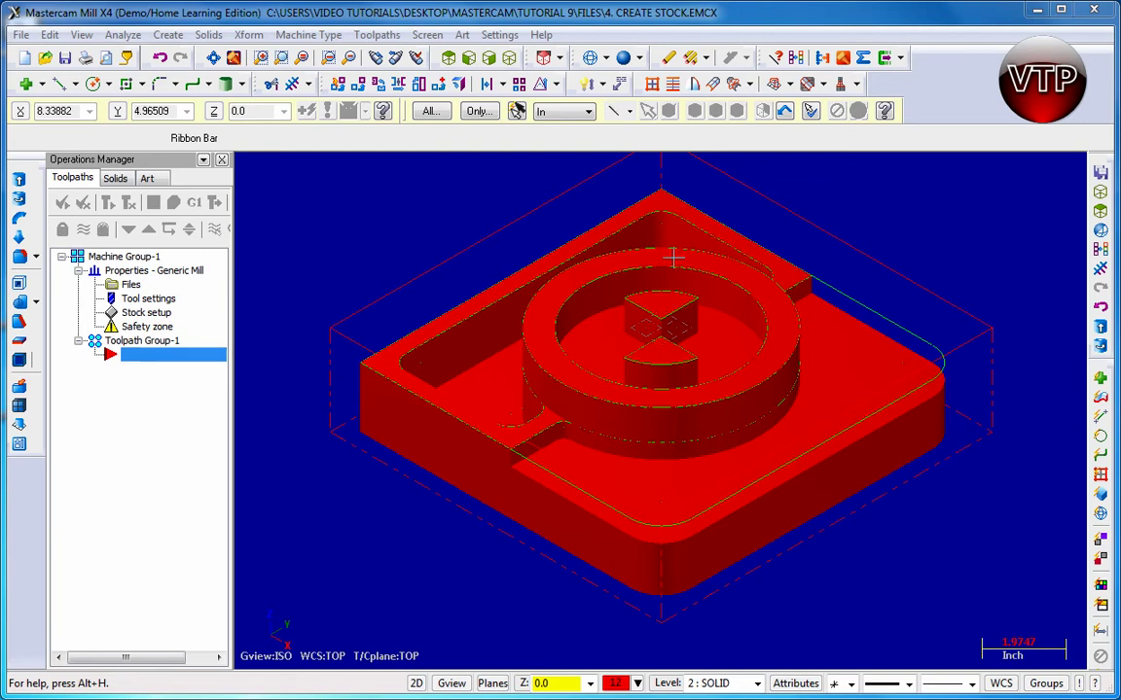
# Start a 2D High Speed toolpath under NC name '4. CREATE STOCK', chaining in C-plane, viewed from Top.
pyautogui.click(379, 35)
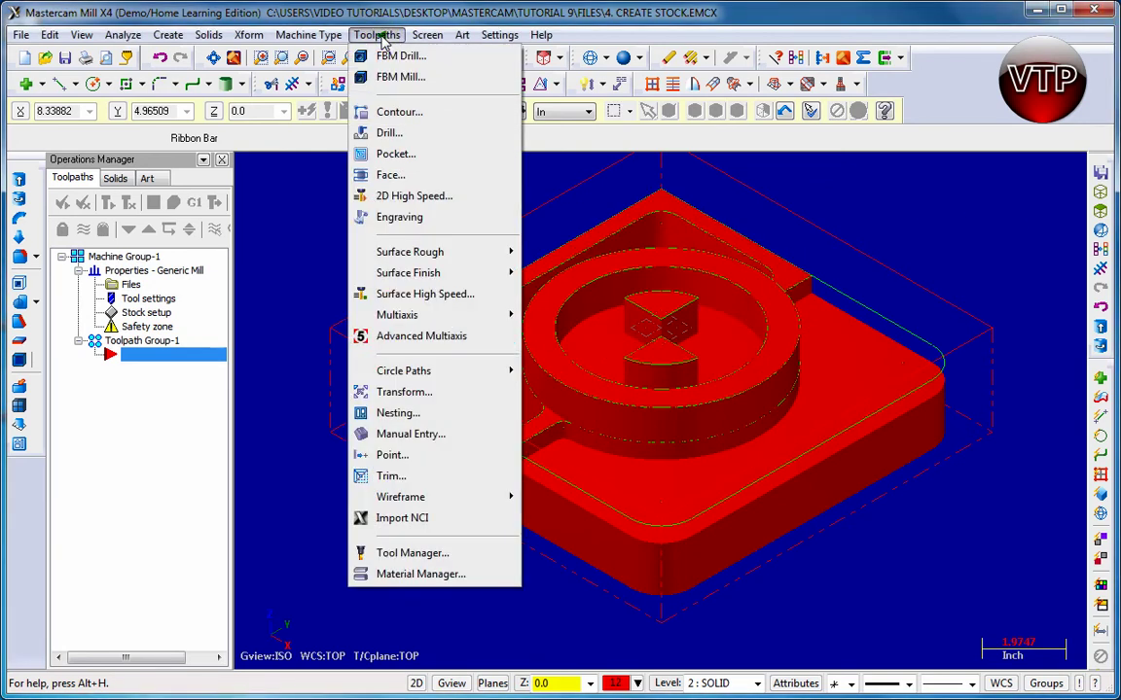
pyautogui.click(418, 197)
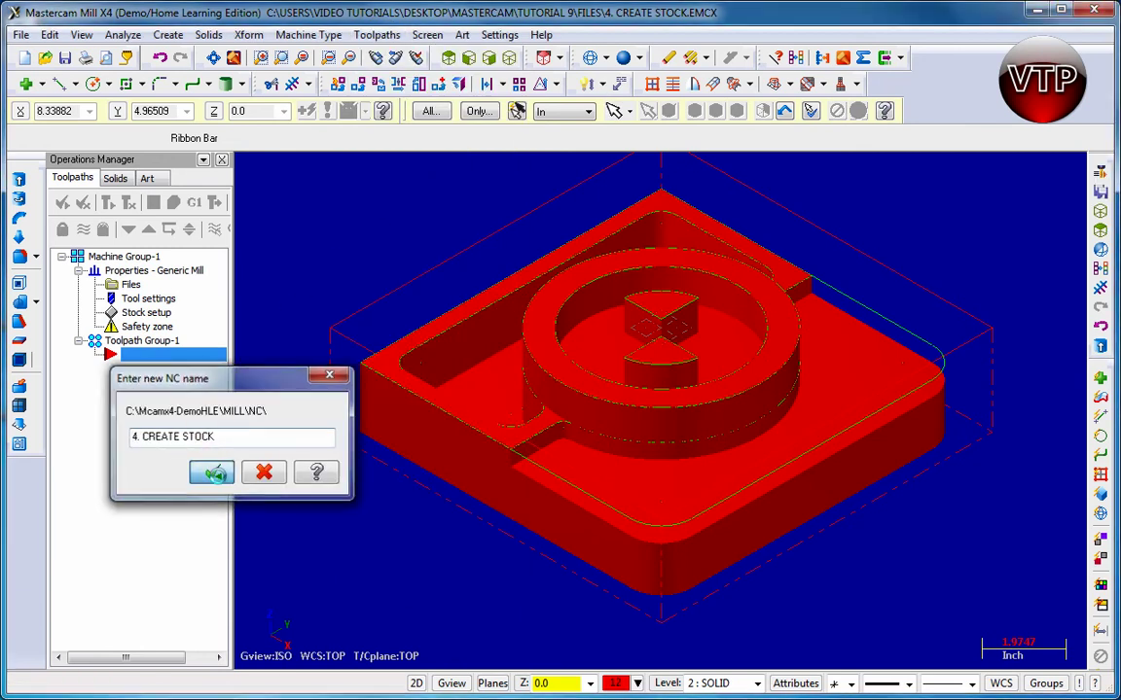
pyautogui.click(214, 479)
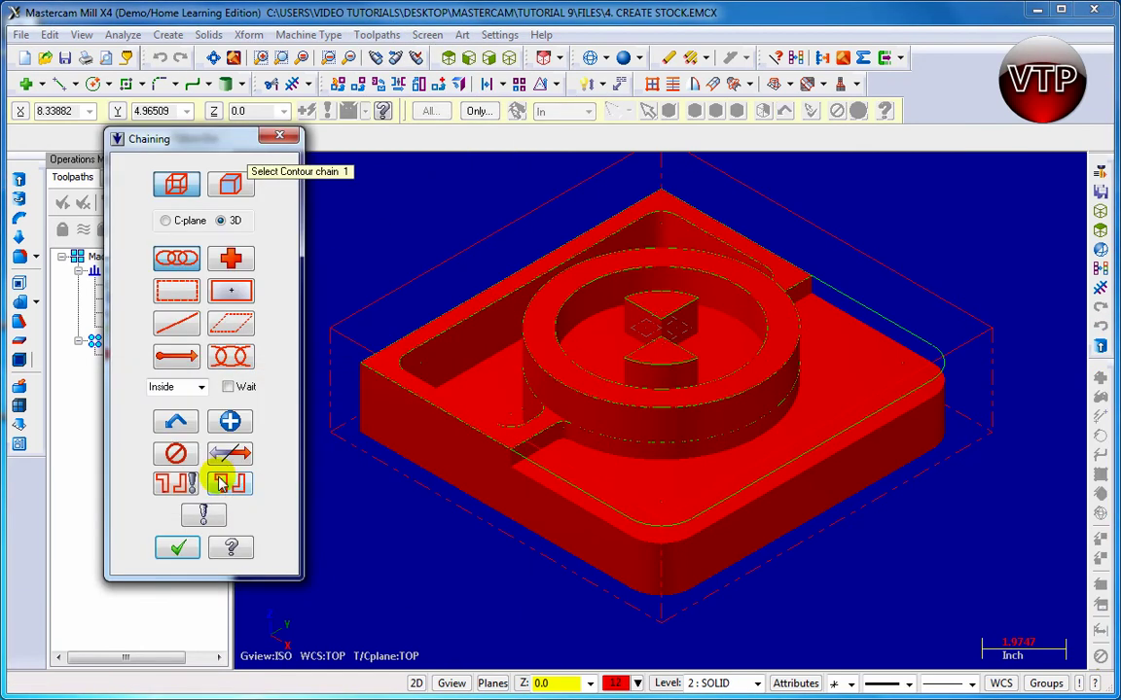
pyautogui.click(165, 220)
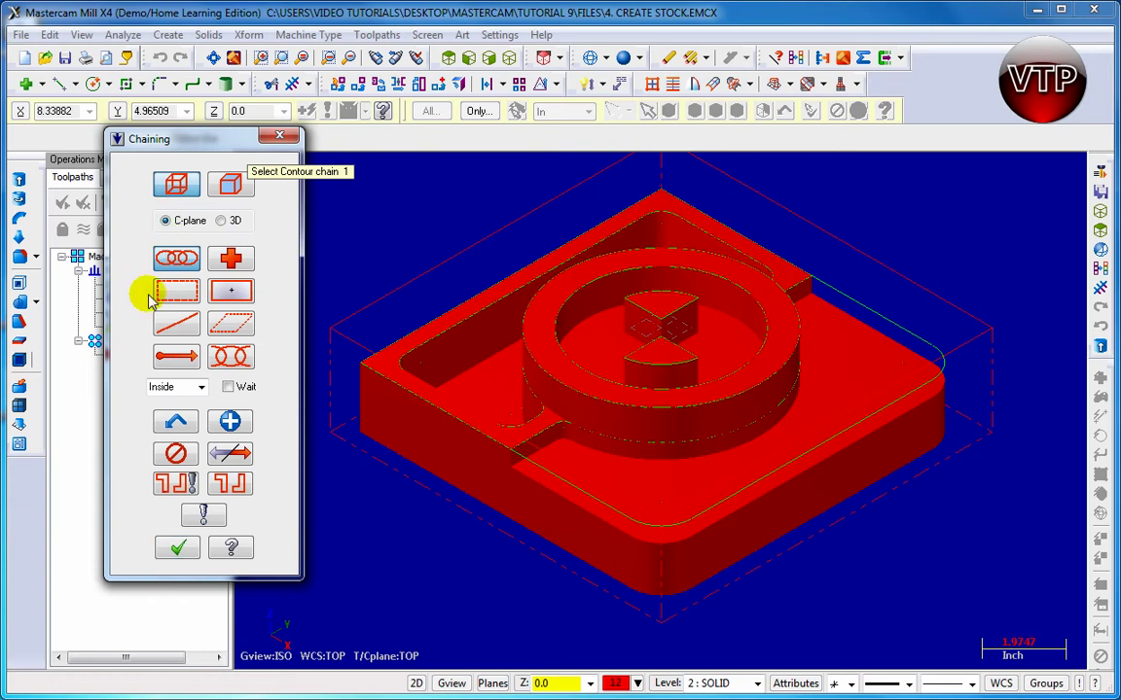
pyautogui.click(450, 58)
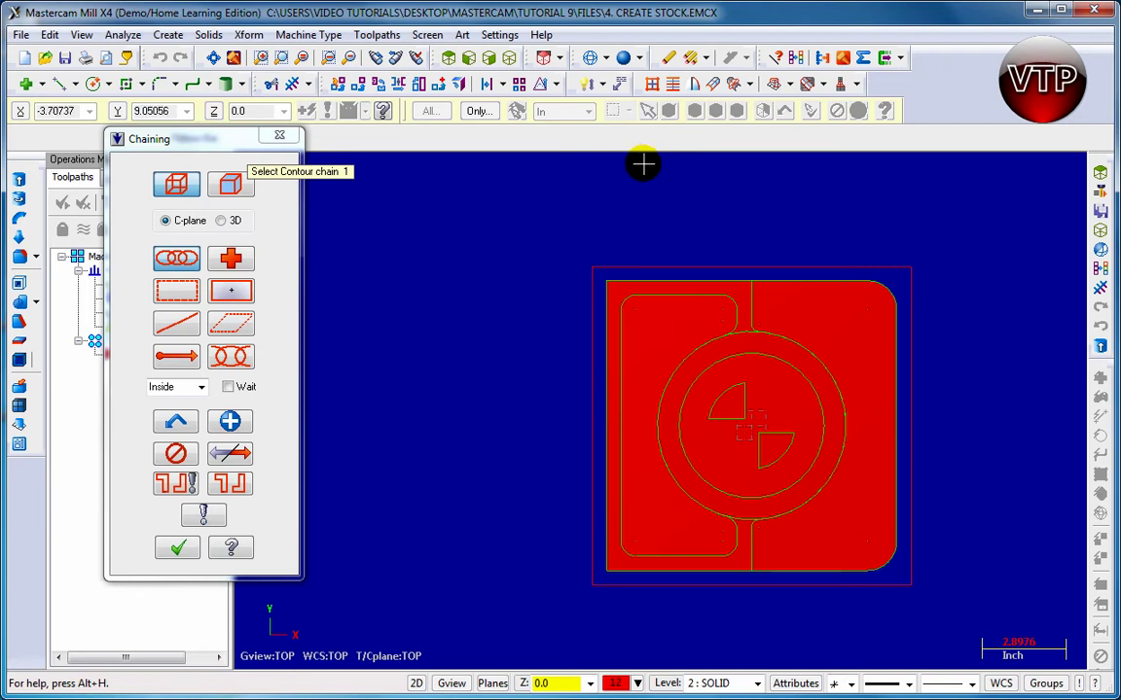
# Switch to wireframe display and chain the outer stock rectangle.
pyautogui.hotkey('alt', 's')
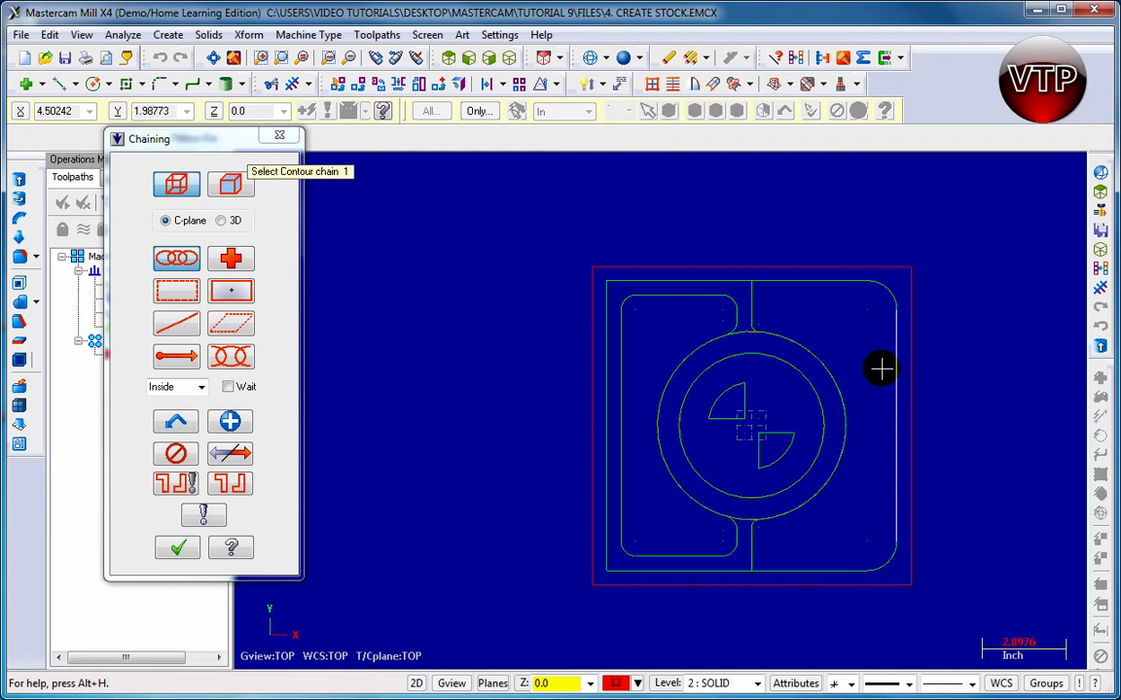
pyautogui.scroll(-1, 795, 358)
pyautogui.scroll(2, 795, 358)
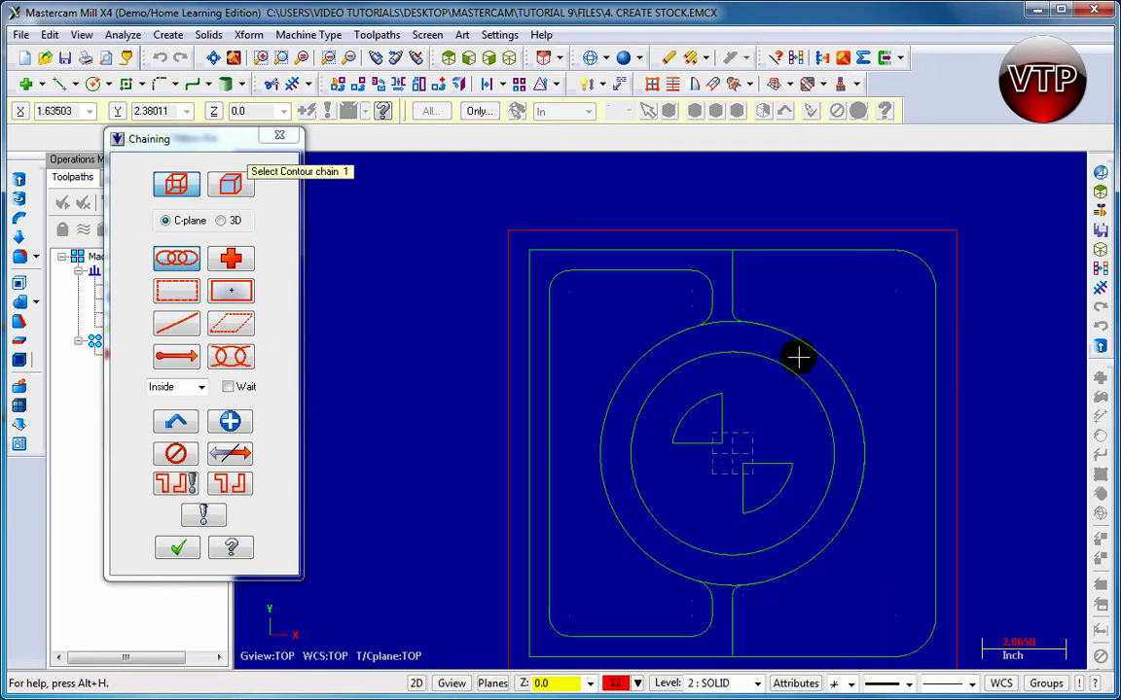
pyautogui.scroll(-1, 754, 250)
pyautogui.click(750, 233)
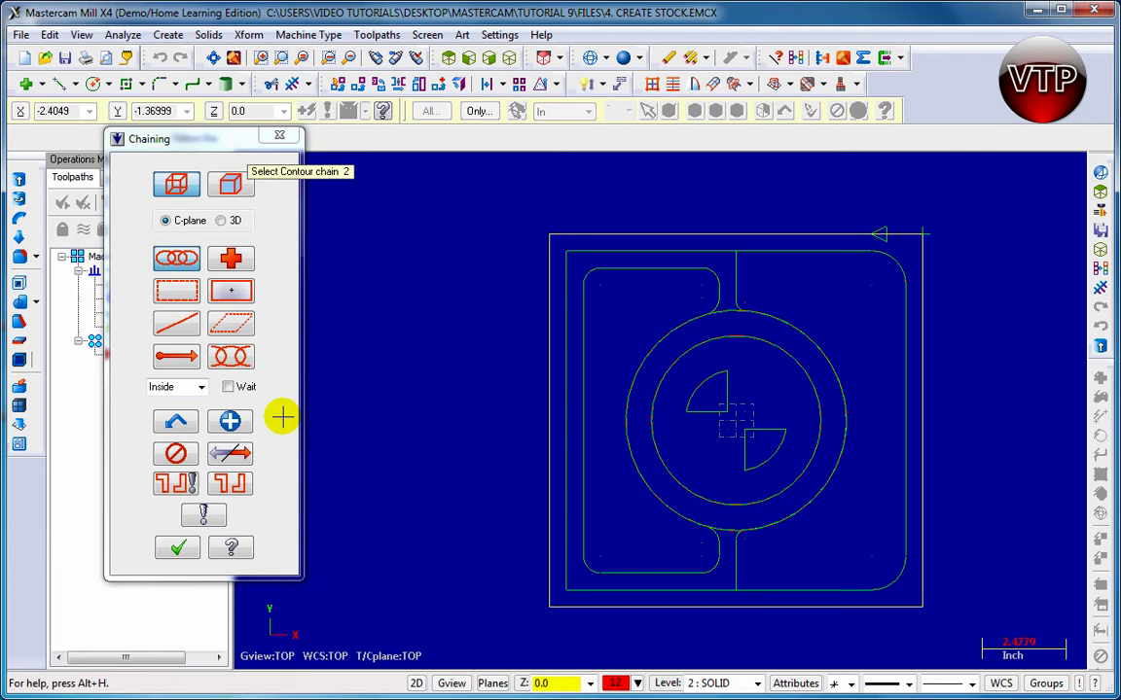
pyautogui.click(229, 421)
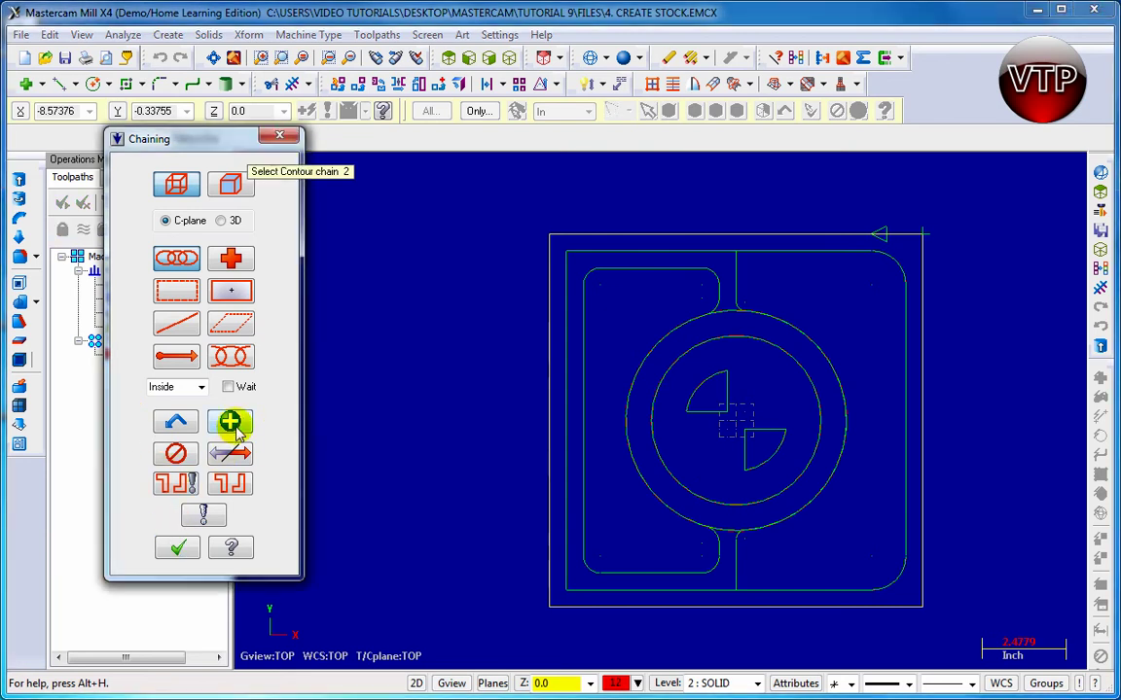
# Chain the part's outside profile and accept both chains.
pyautogui.click(595, 251)
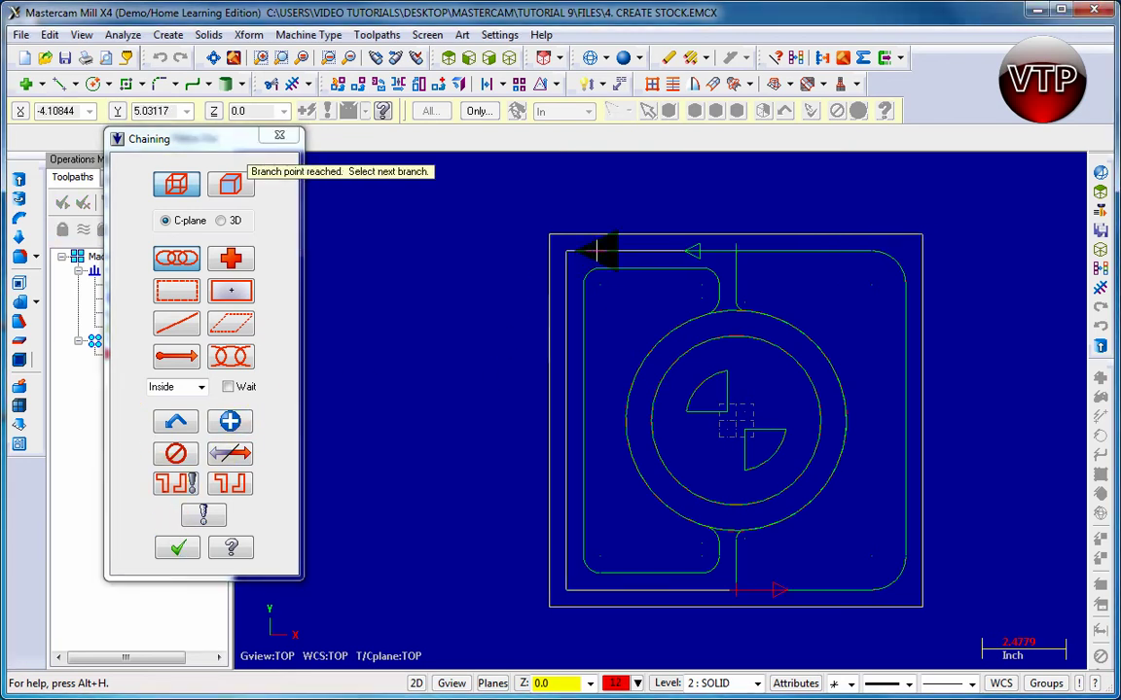
pyautogui.click(897, 546)
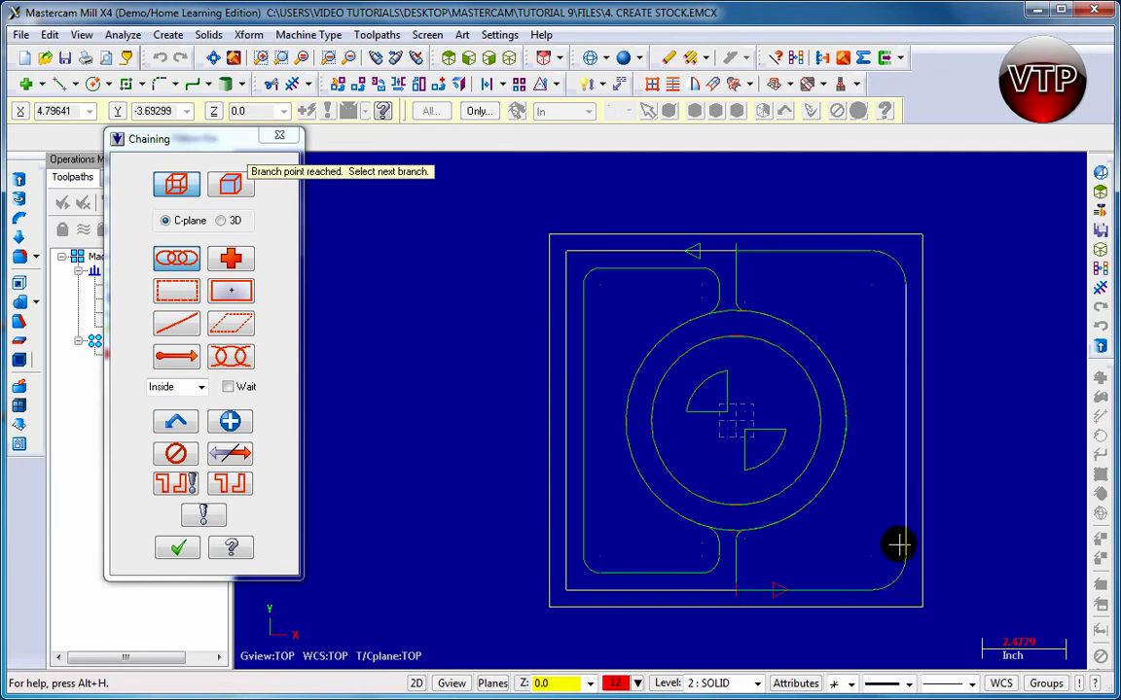
pyautogui.click(813, 589)
pyautogui.click(823, 376)
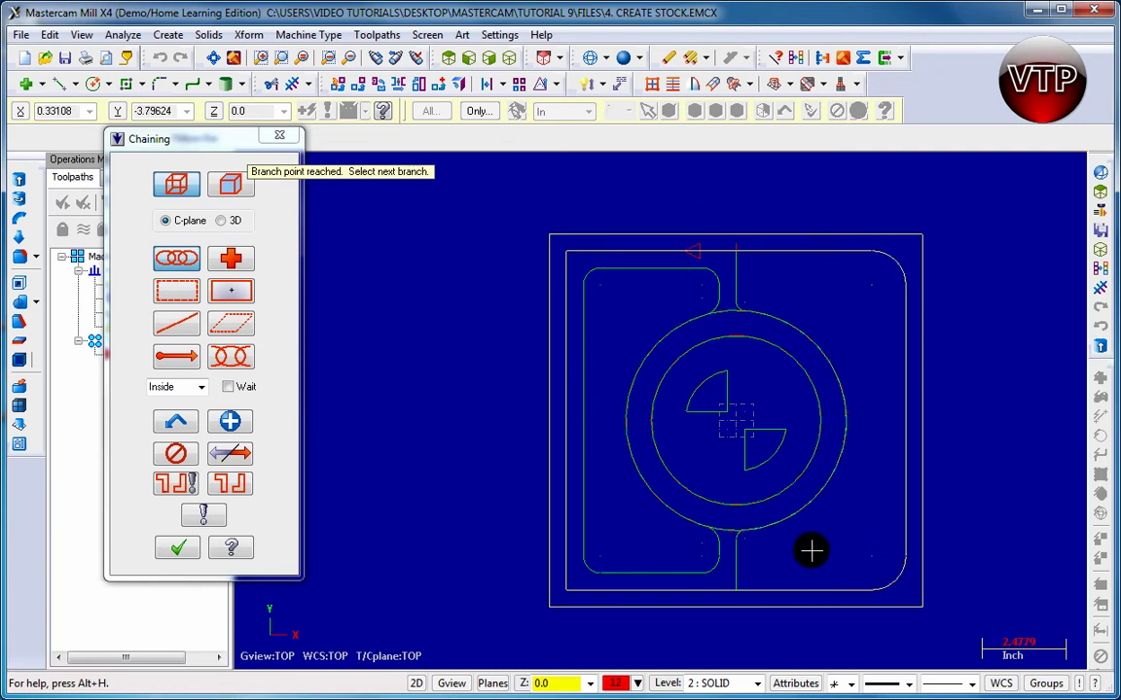
pyautogui.click(175, 549)
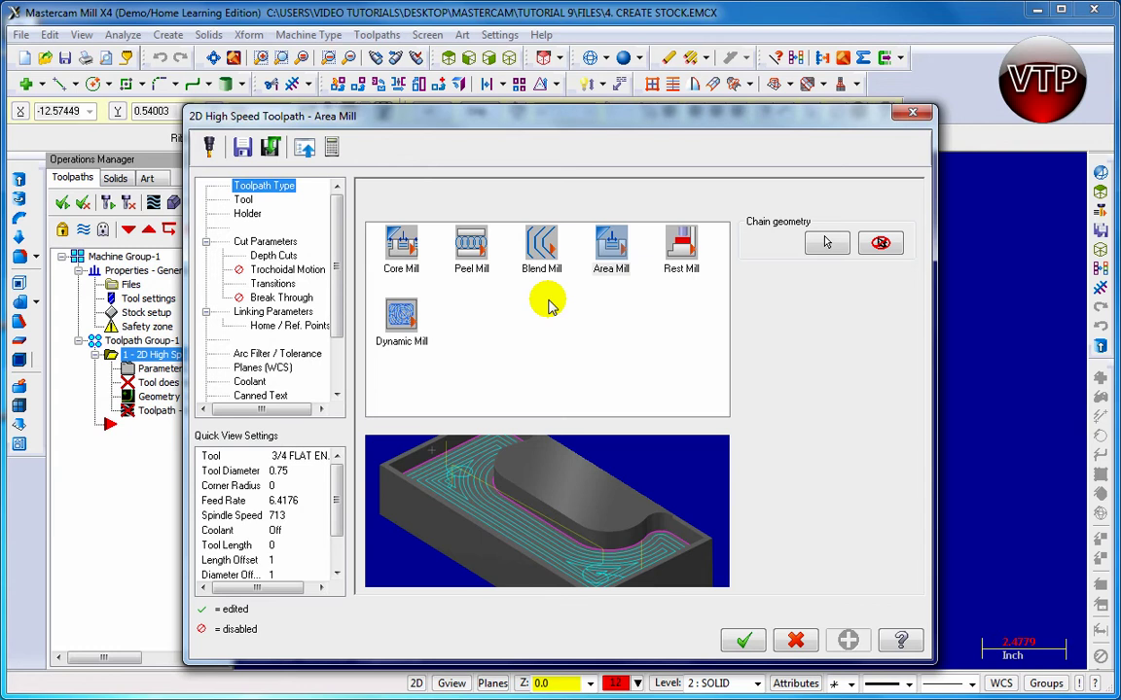
# Make the toolpath a Core Mill using the library's 3/4 FLAT ENDMILL (0.75 diameter) as tool 1.
pyautogui.click(403, 243)
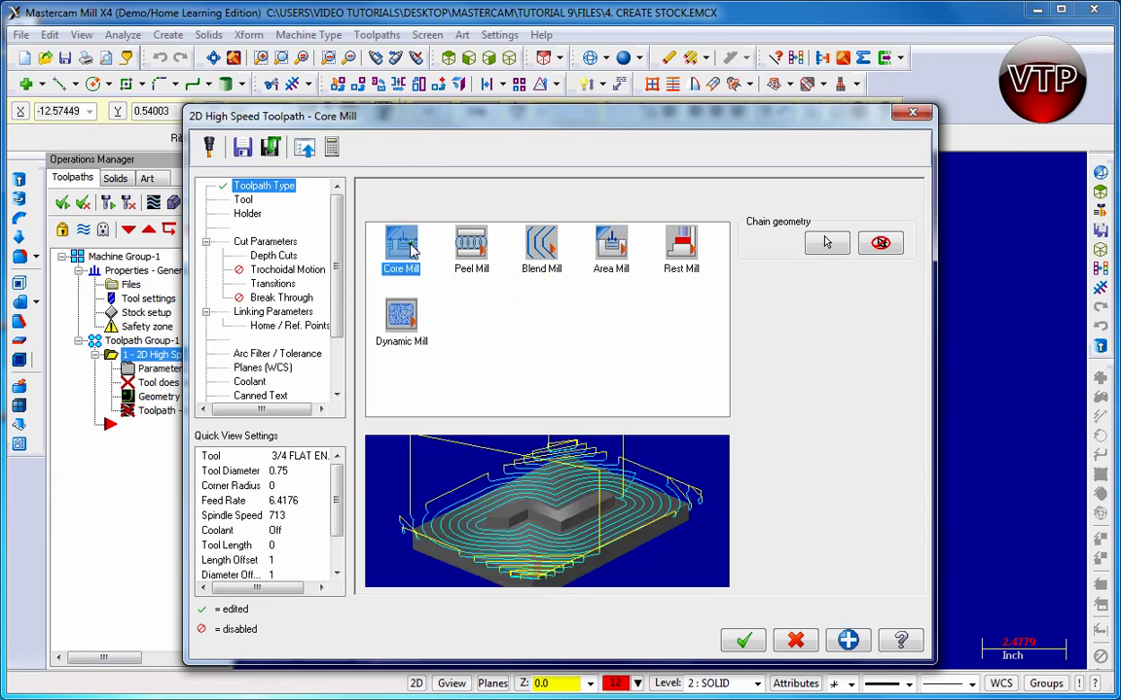
pyautogui.click(243, 200)
pyautogui.click(403, 474)
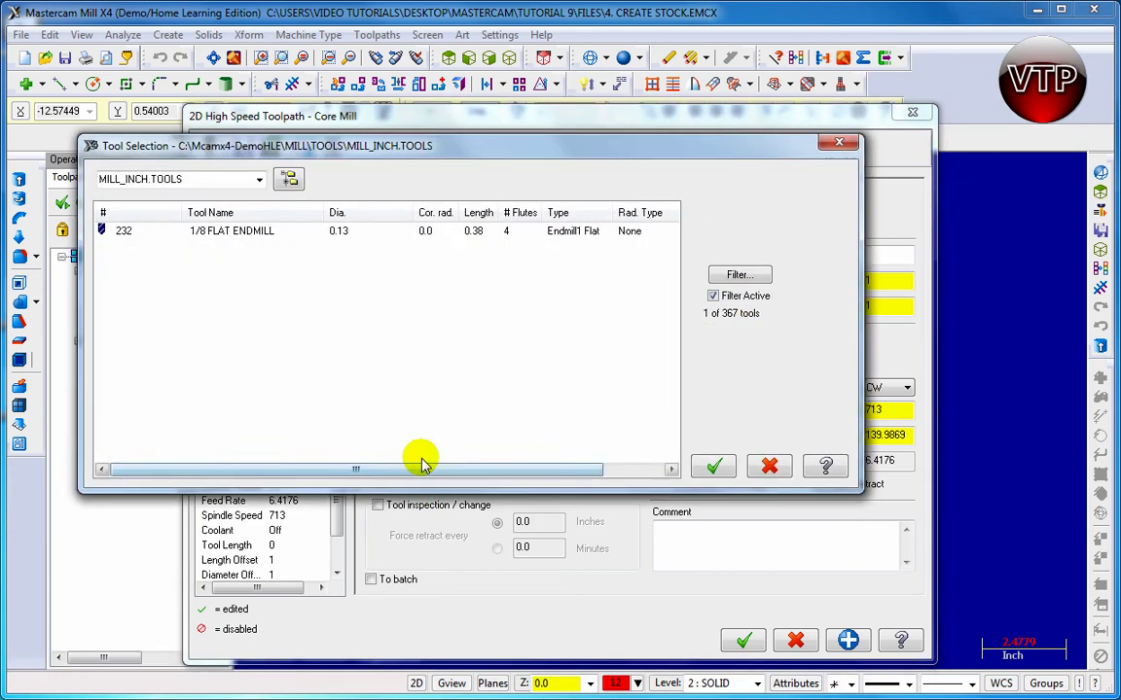
pyautogui.click(731, 274)
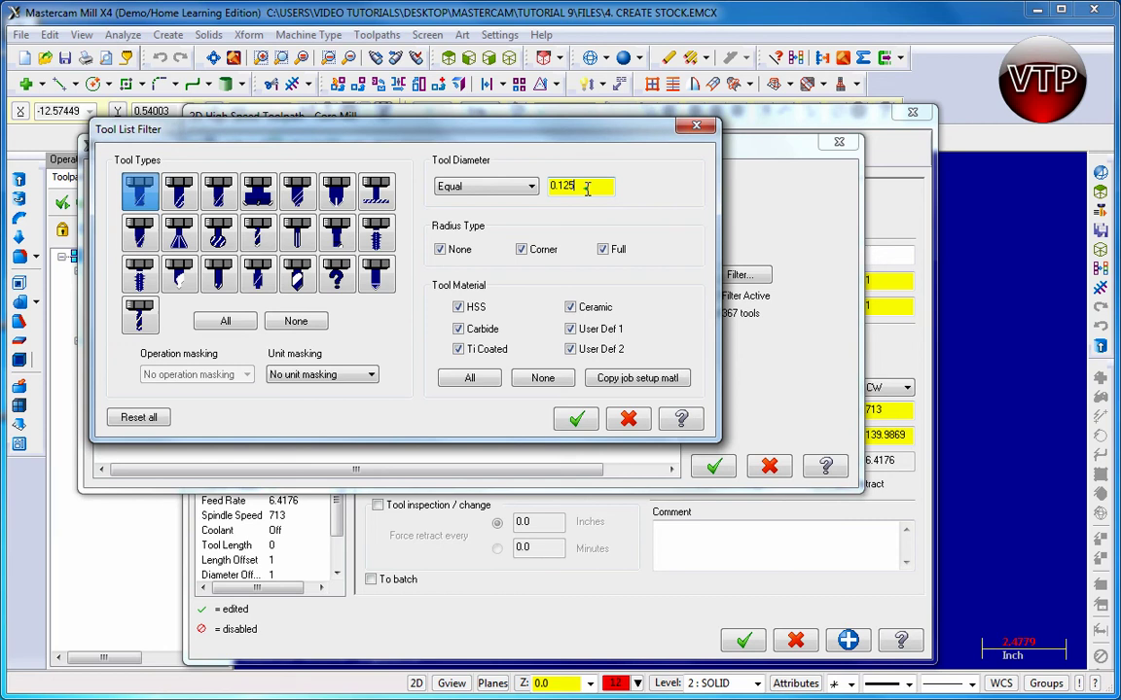
pyautogui.press('Tab')
pyautogui.write('.')
pyautogui.click(576, 418)
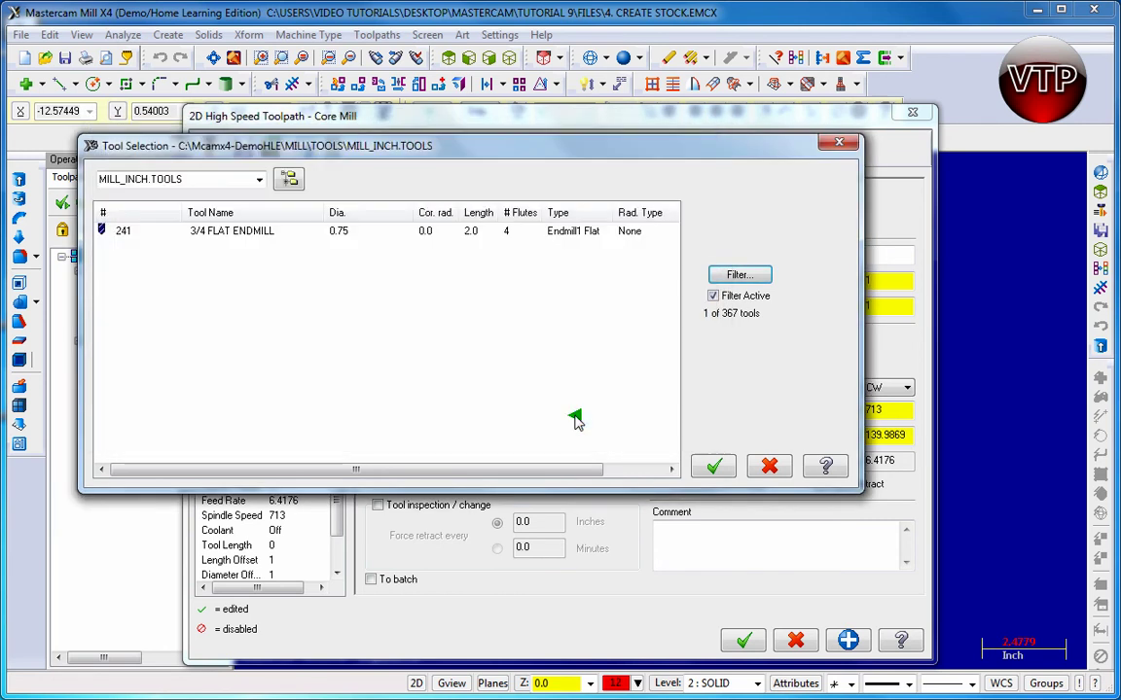
pyautogui.click(250, 233)
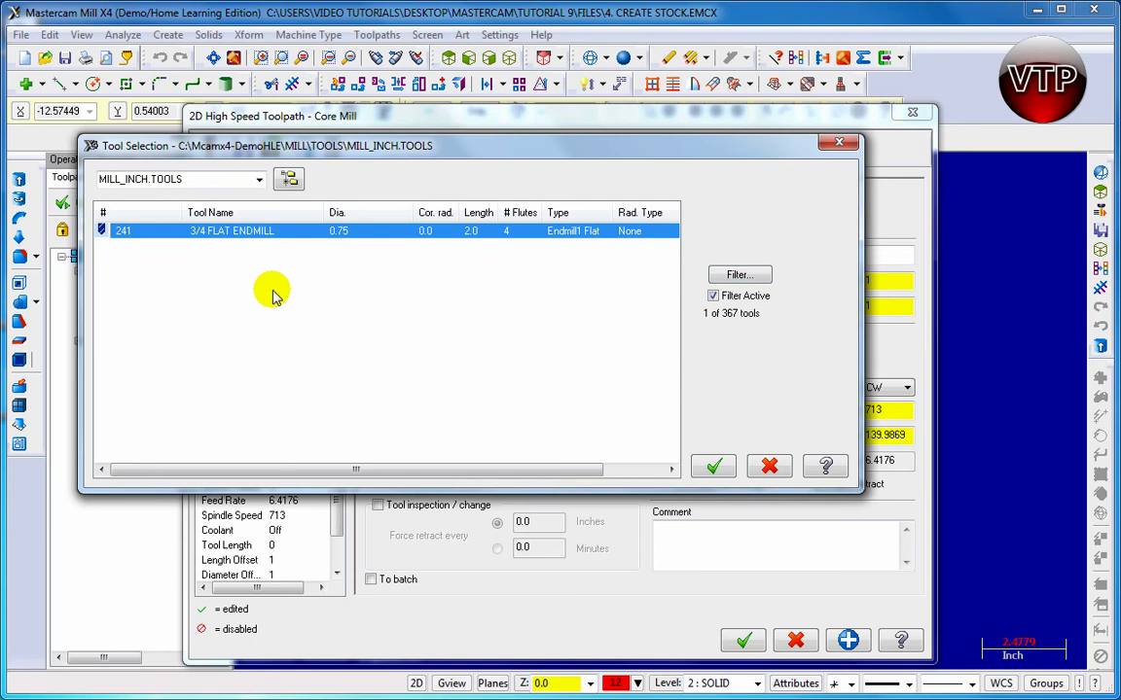
pyautogui.click(714, 467)
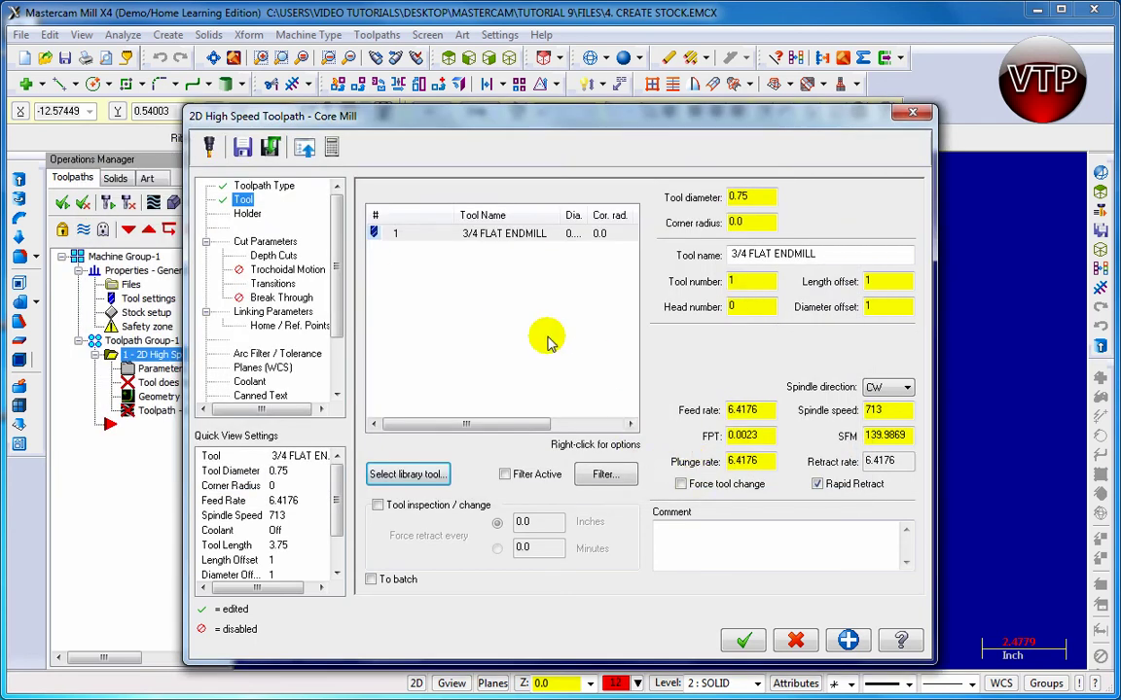
# Enable Core Mill smoothing with a 0.0375 max radius, keeping Climb and 45% XY stepover.
pyautogui.click(253, 241)
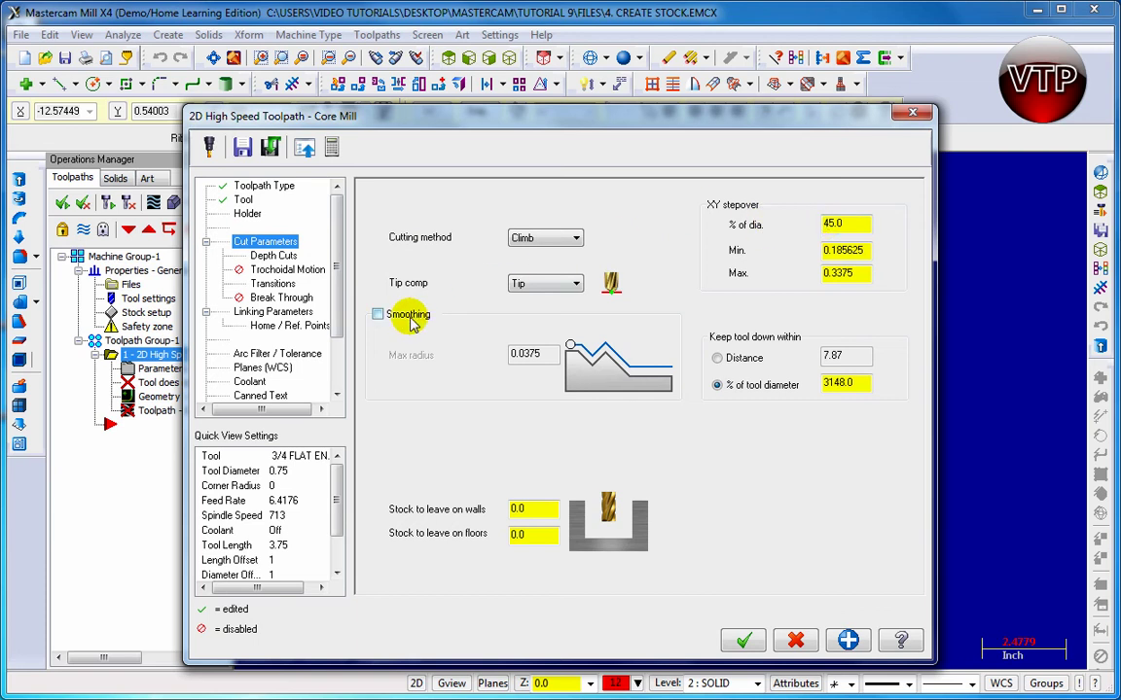
pyautogui.click(377, 314)
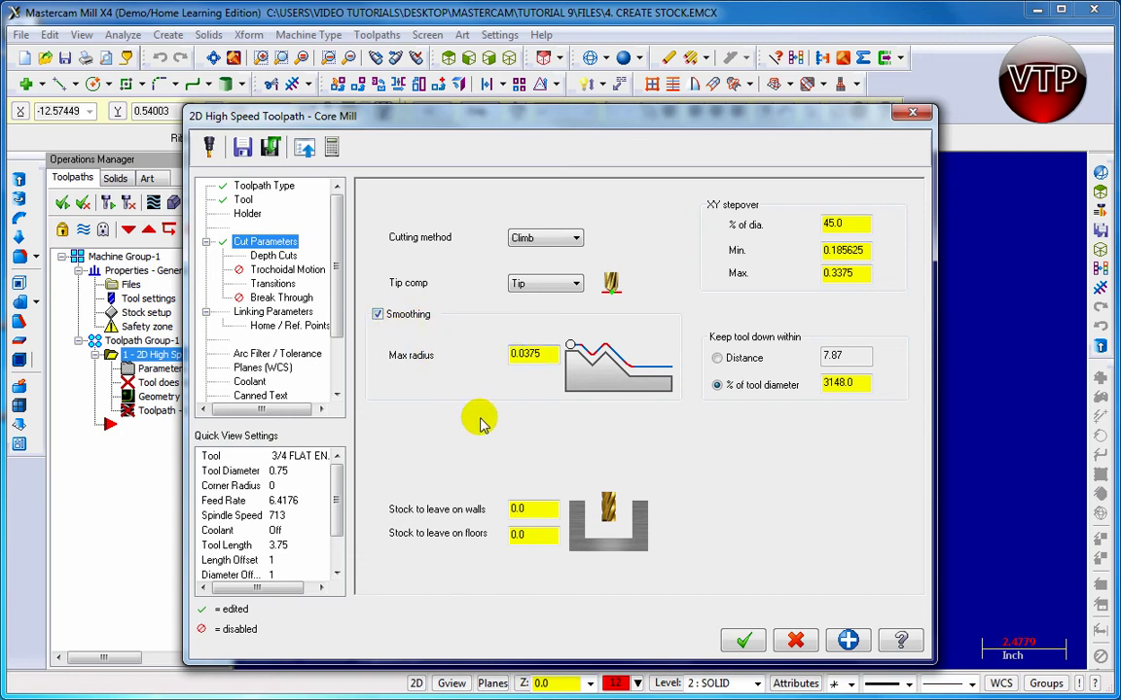
pyautogui.click(268, 312)
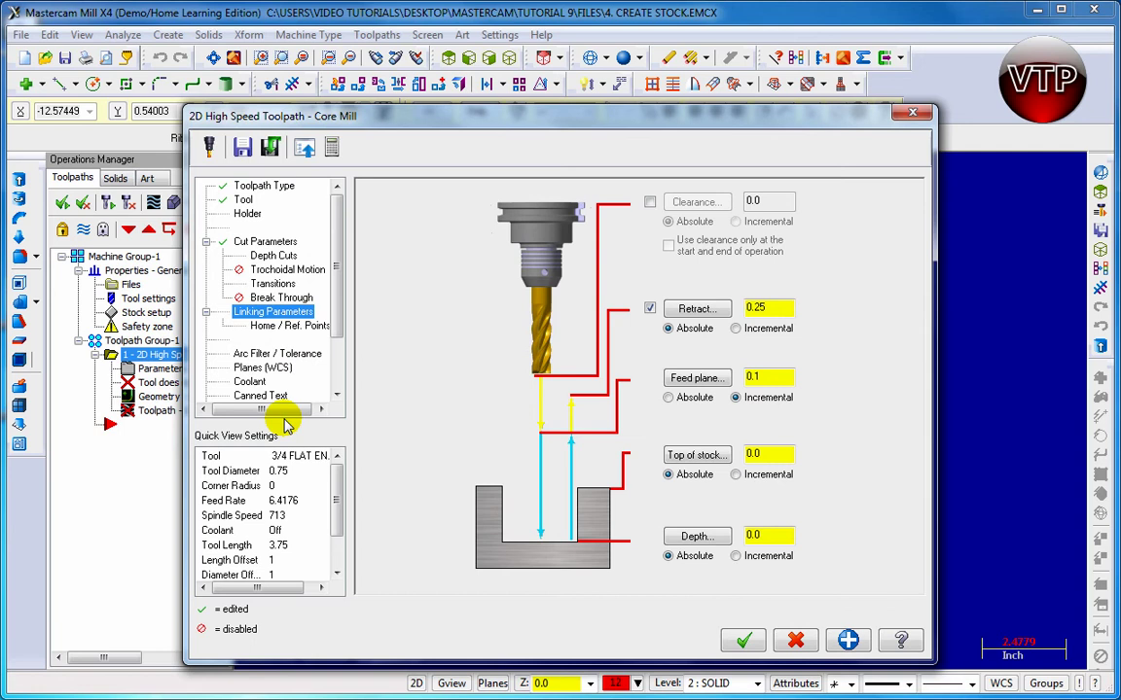
# Set clearance to 2.0 and depth to -3.0, then accept to generate the Core Mill toolpath.
pyautogui.click(650, 201)
pyautogui.click(784, 200)
pyautogui.press('BackSpace')
pyautogui.press('BackSpace')
pyautogui.press('BackSpace')
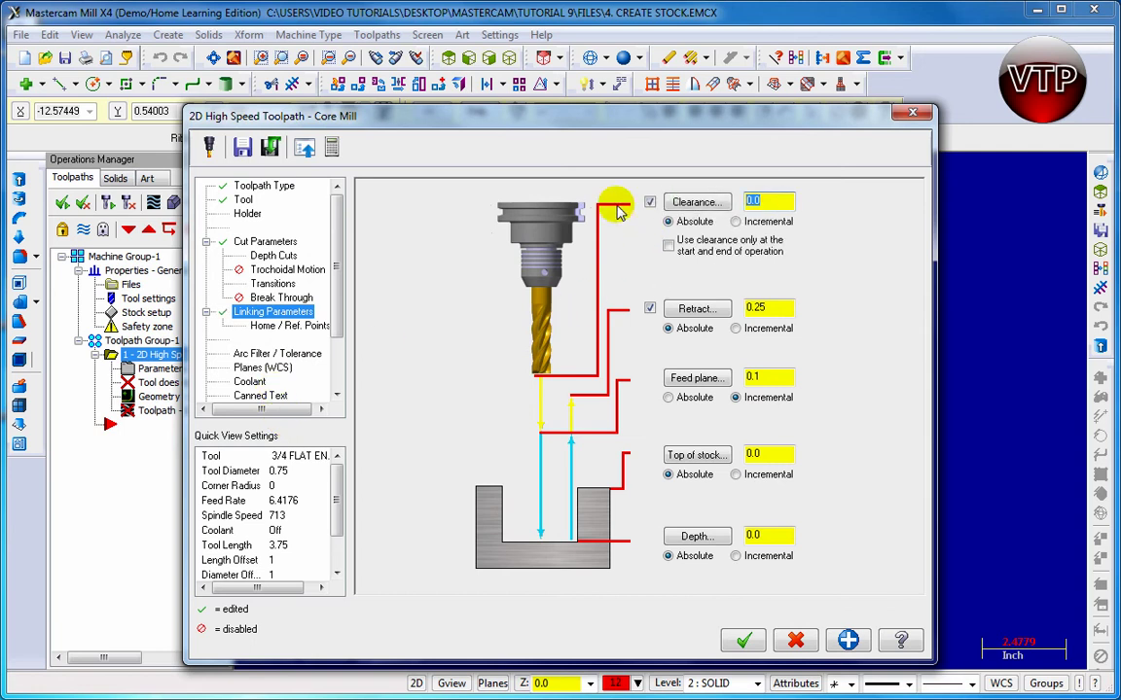
pyautogui.write('2')
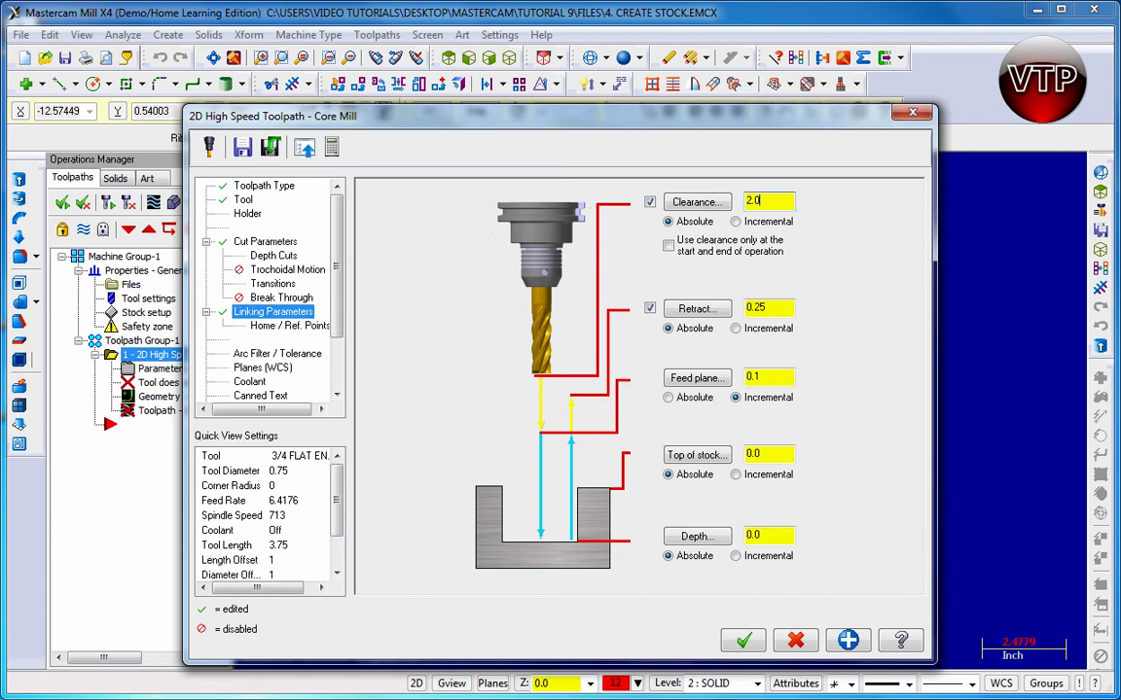
pyautogui.write('.0')
pyautogui.doubleClick(775, 535)
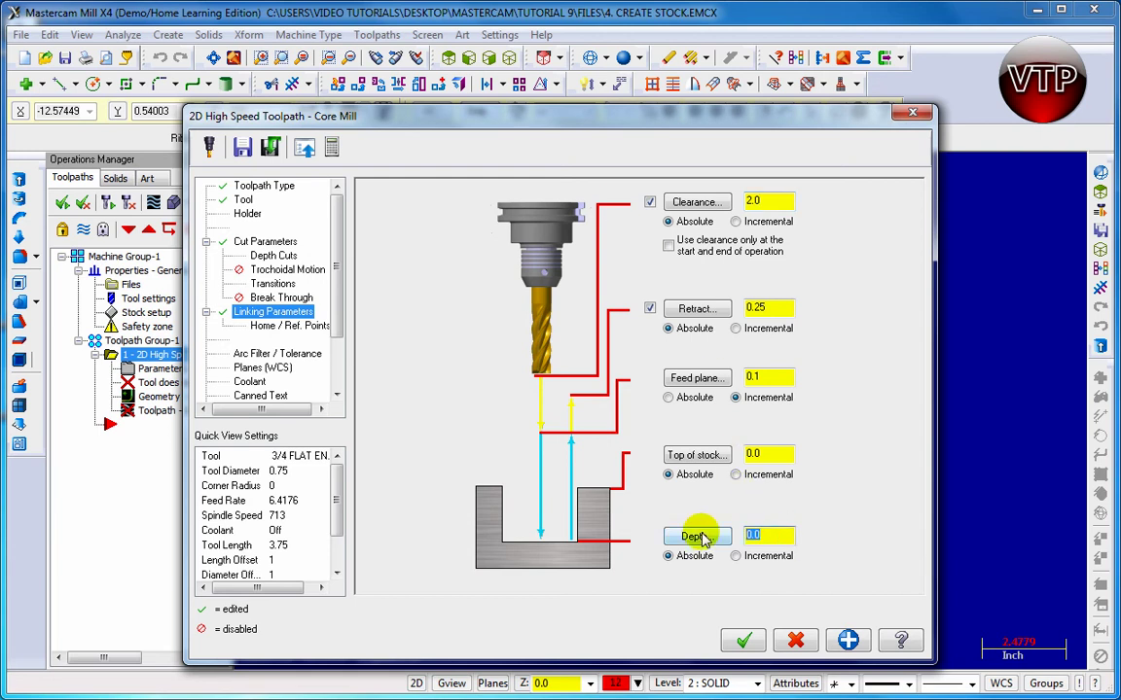
pyautogui.write('-3')
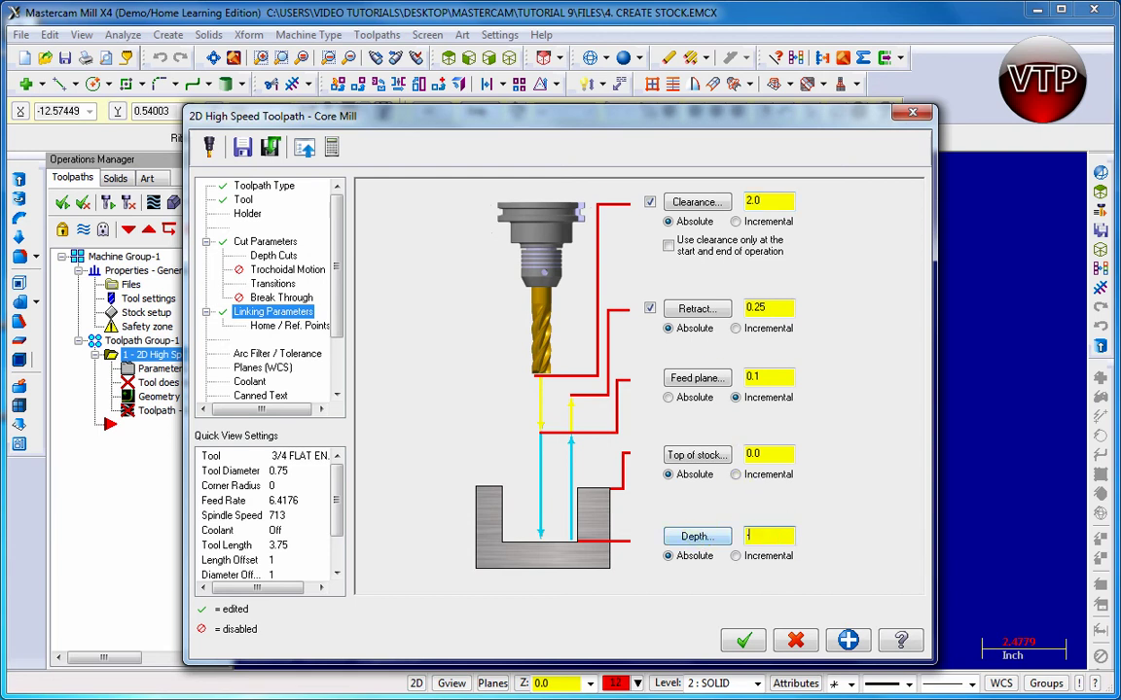
pyautogui.click(745, 641)
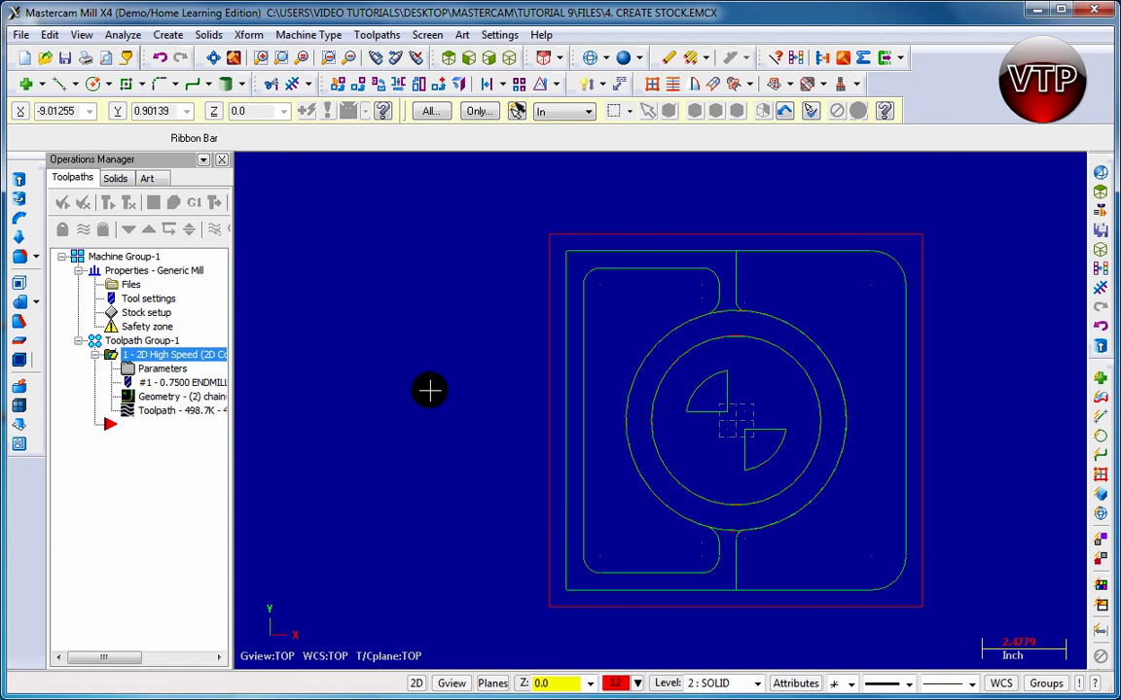
# Show the part in isometric view and preview the Core Mill passes in Backplot.
pyautogui.click(509, 57)
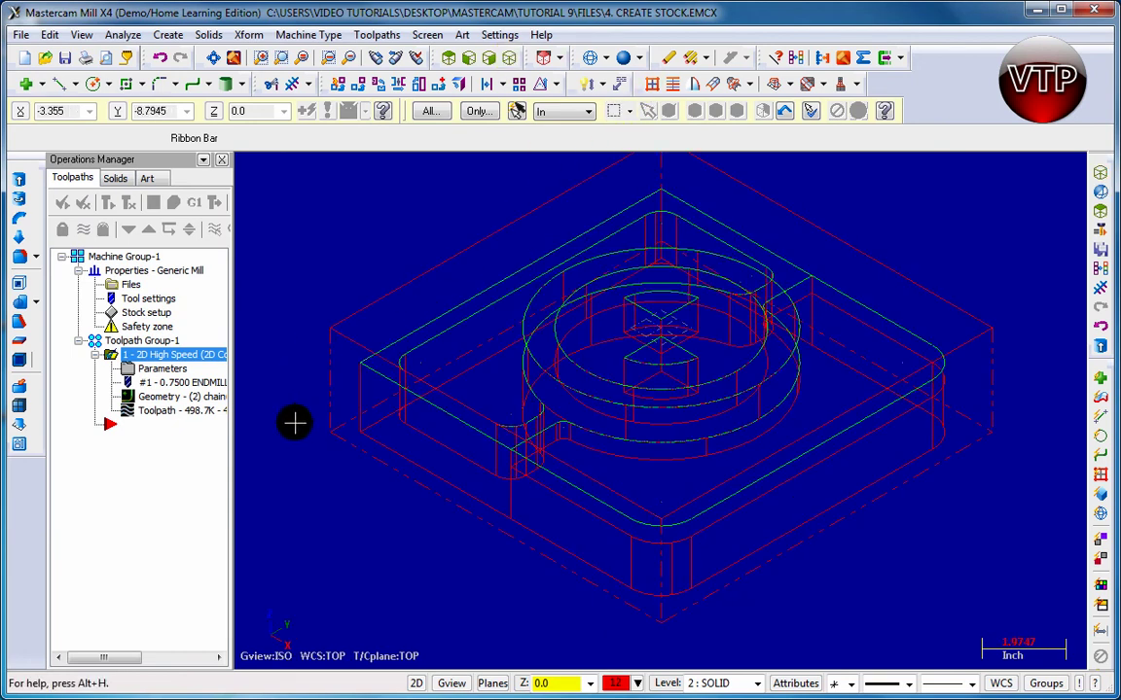
pyautogui.scroll(2, 295, 422)
pyautogui.scroll(-4, 336, 415)
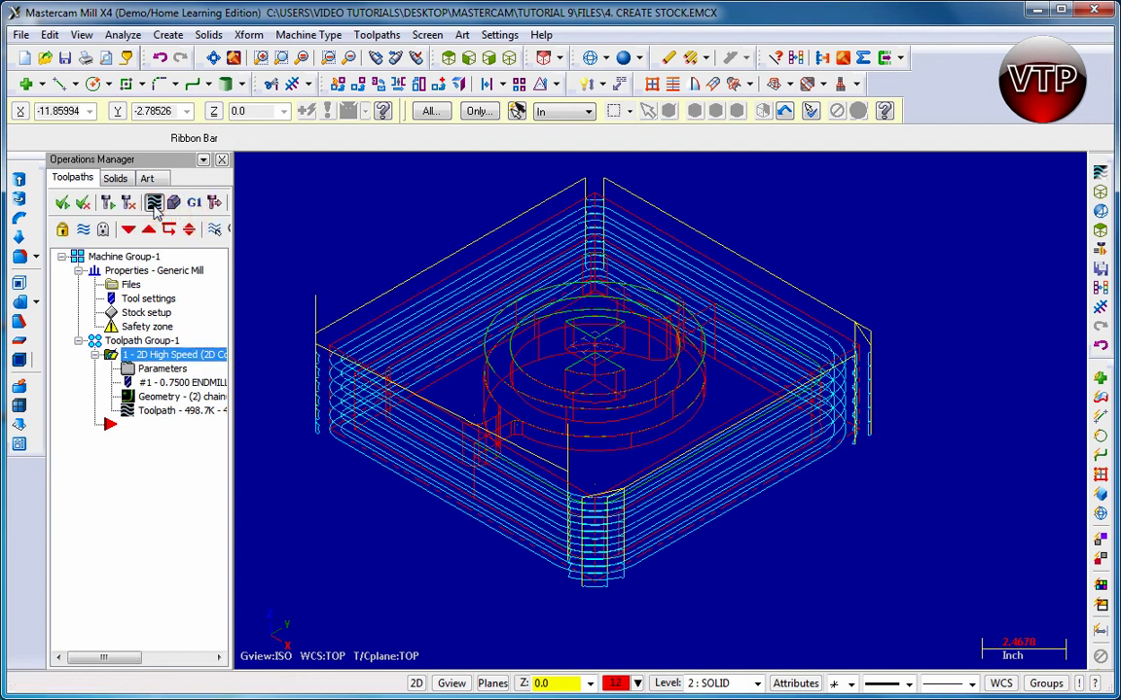
pyautogui.click(153, 202)
pyautogui.click(205, 251)
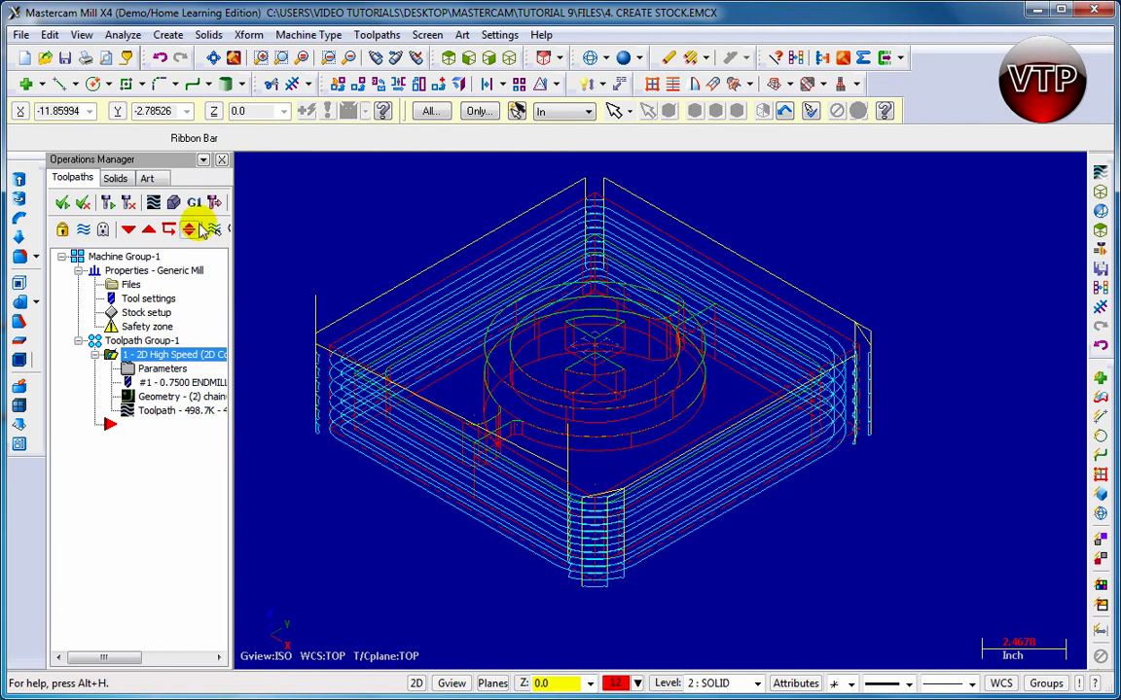
# Run the Verify simulation of the Core Mill to 100%, inspect the cut stock, then close it.
pyautogui.click(176, 204)
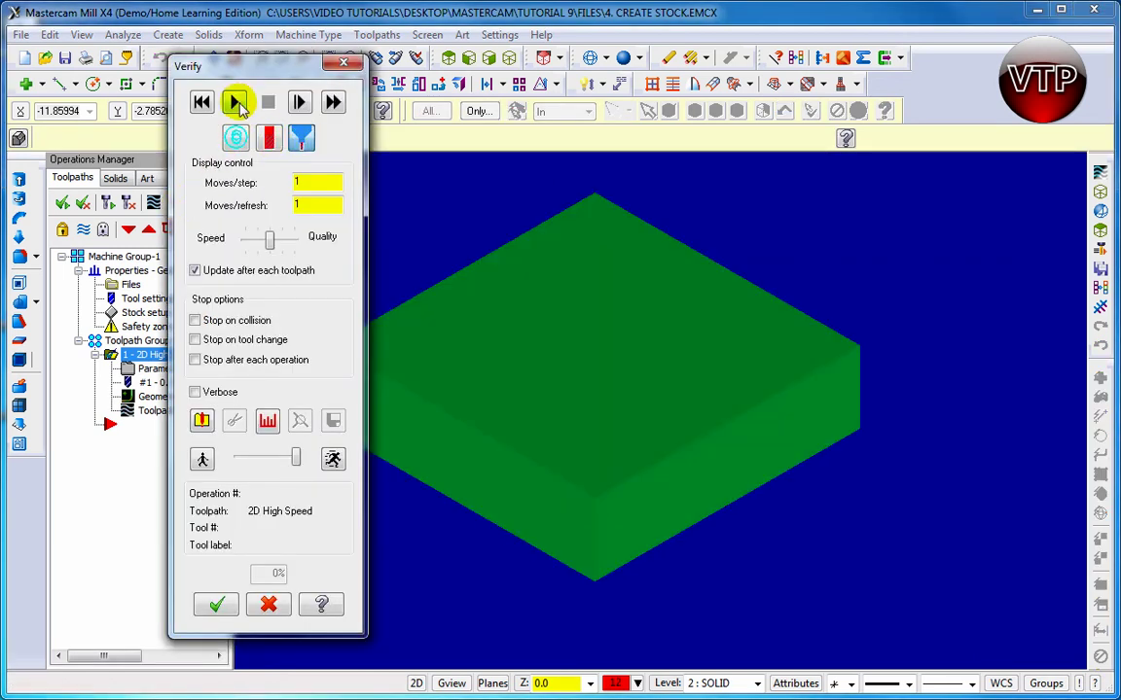
pyautogui.moveTo(291, 455); pyautogui.dragTo(284, 459)
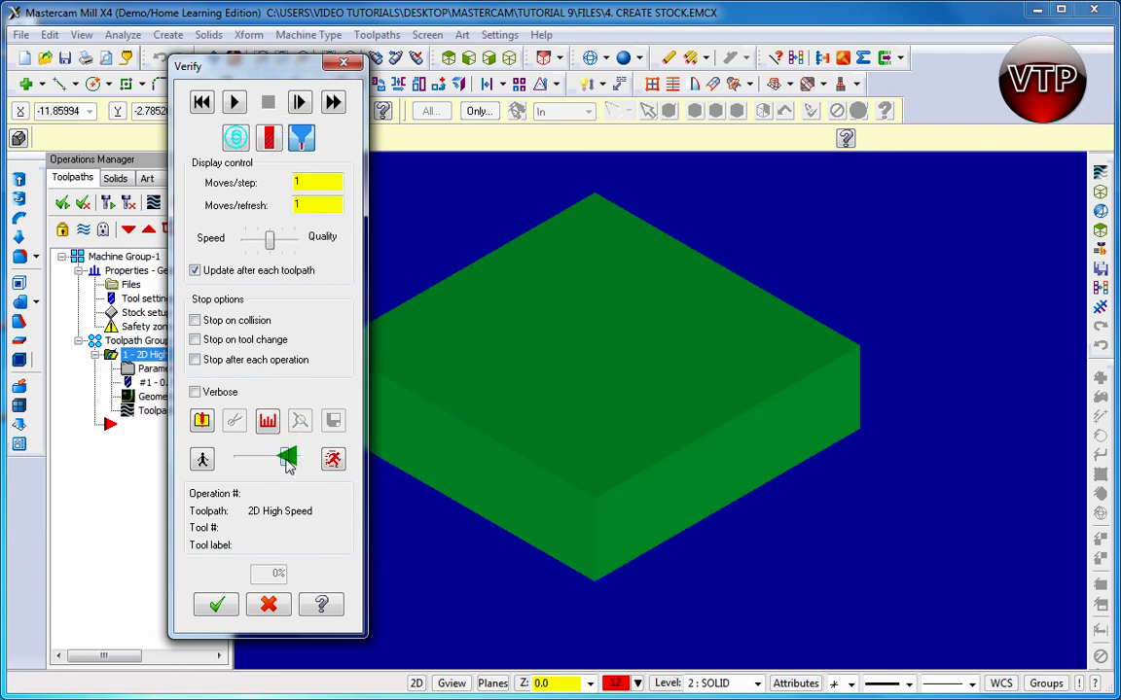
pyautogui.click(235, 103)
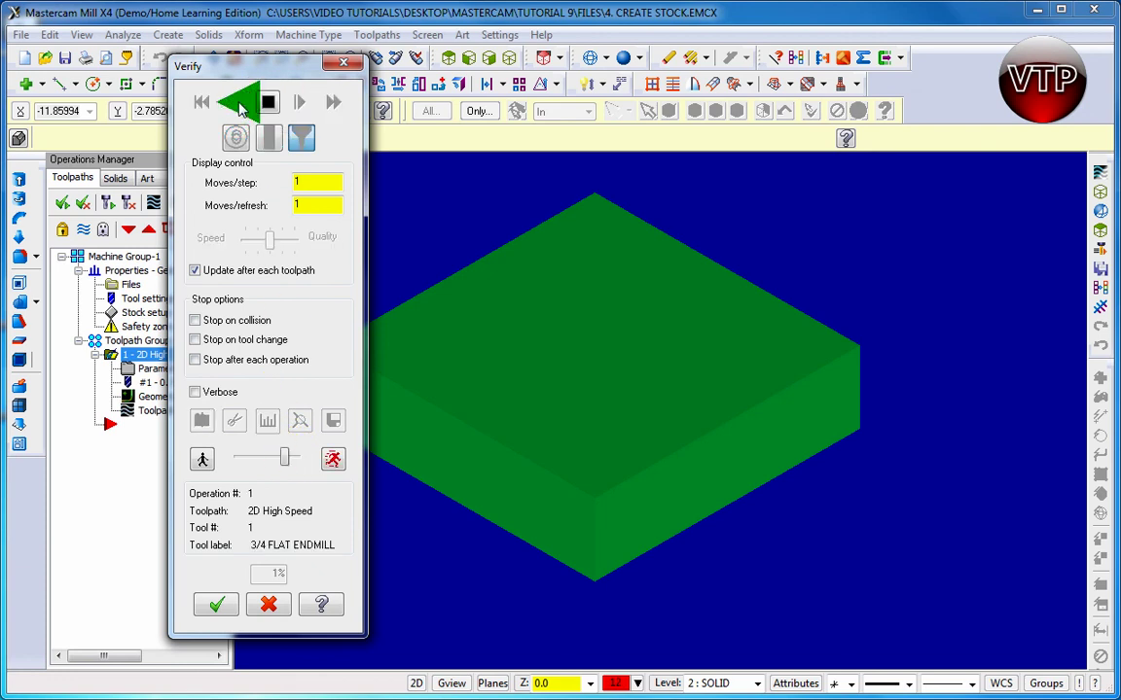
pyautogui.moveTo(235, 66); pyautogui.dragTo(126, 78)
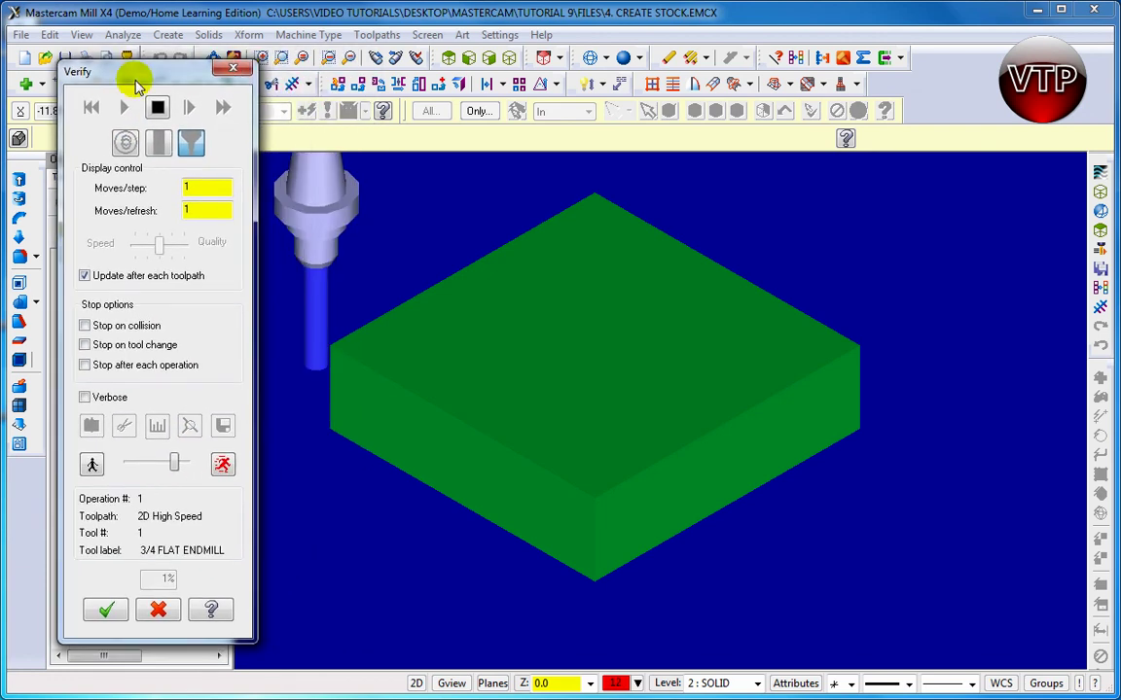
pyautogui.moveTo(171, 463); pyautogui.dragTo(179, 463)
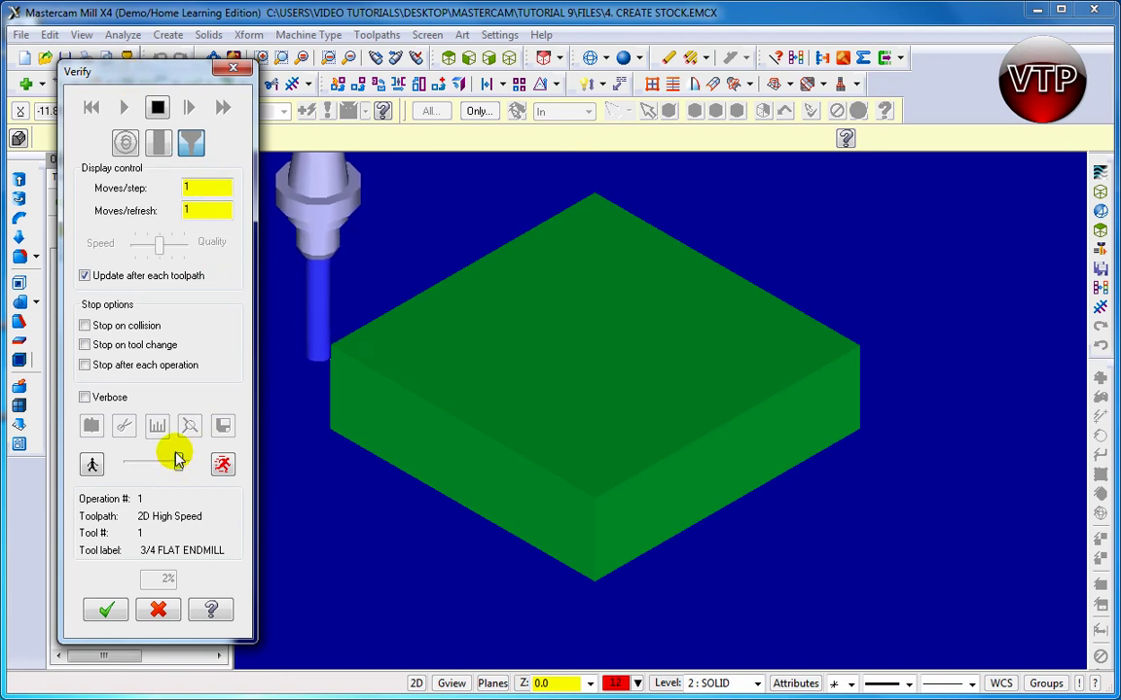
pyautogui.moveTo(175, 463); pyautogui.dragTo(186, 465)
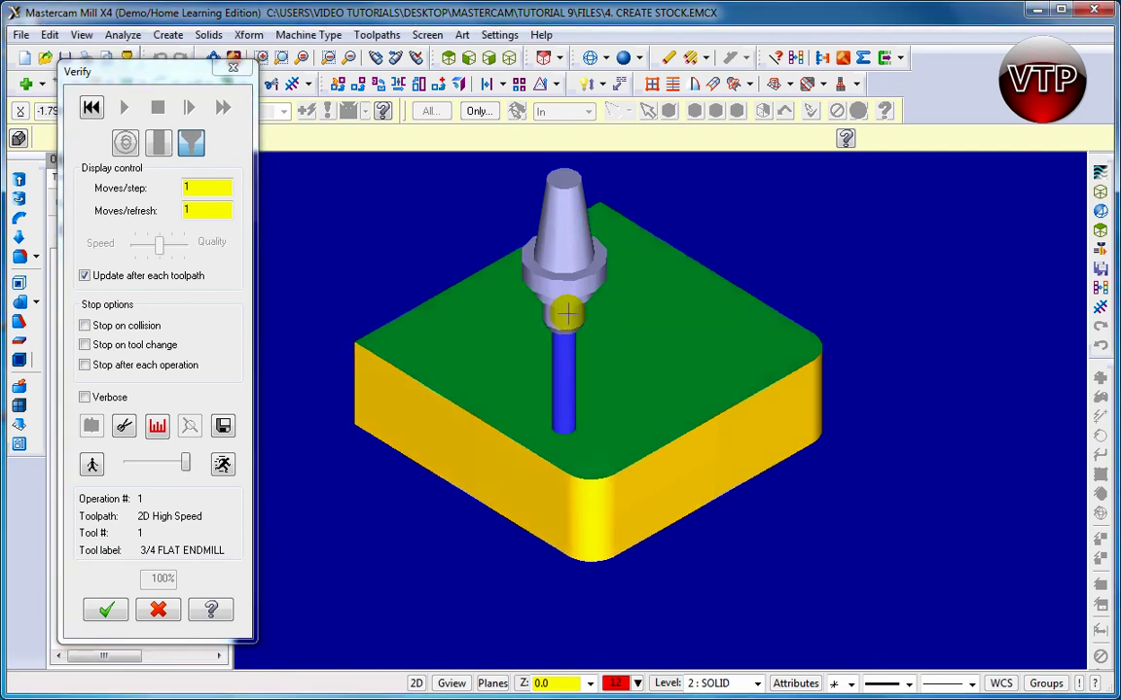
pyautogui.moveTo(565, 312); pyautogui.dragTo(606, 161, button='middle')
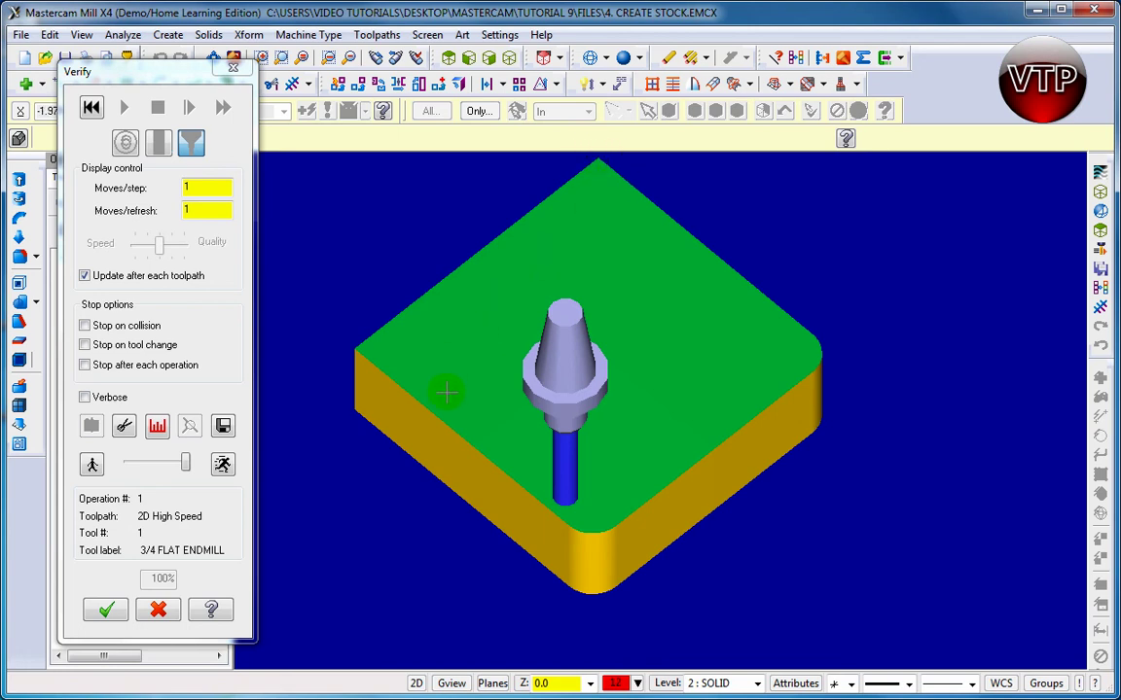
pyautogui.click(105, 609)
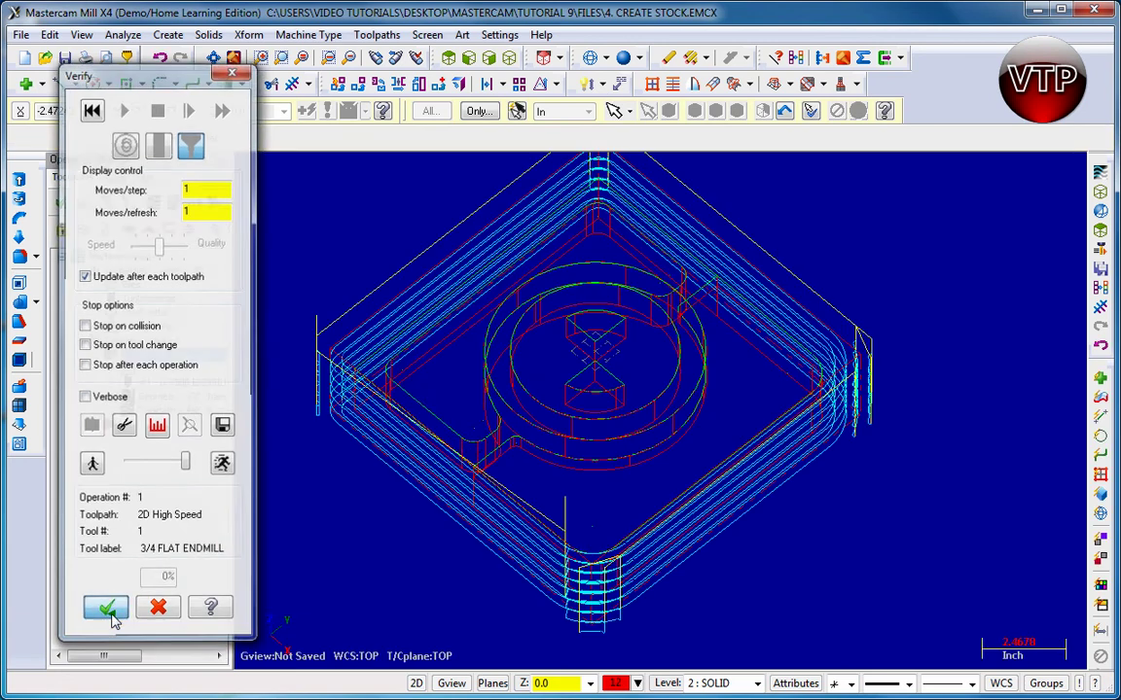